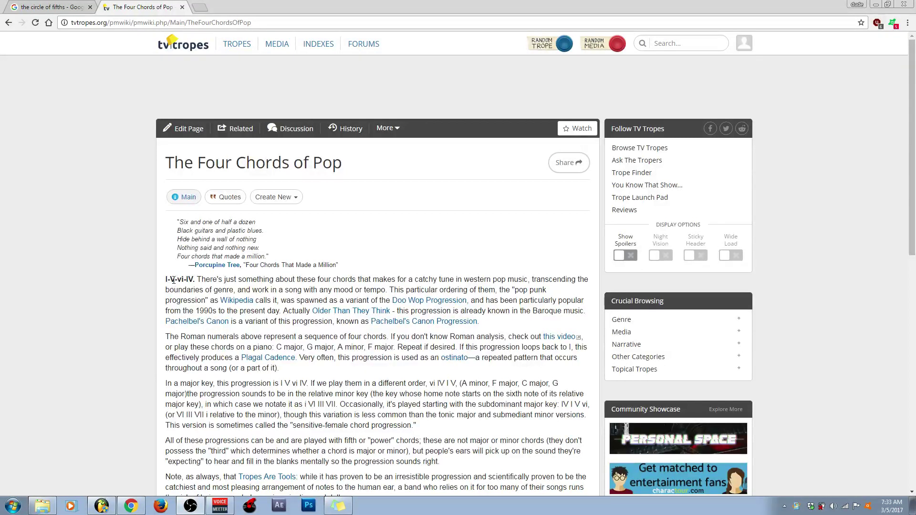
Highlight vi in the I-V-vi-IV progression, then open the empty reFX Nexus piano roll.
left_click_drag(178, 281, 186, 280)
left_click(186, 281)
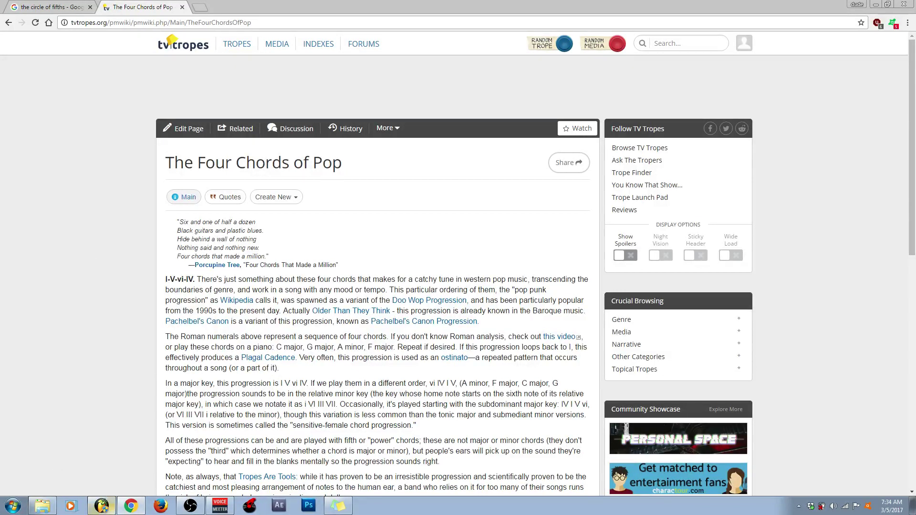
left_click(102, 506)
right_click(286, 205)
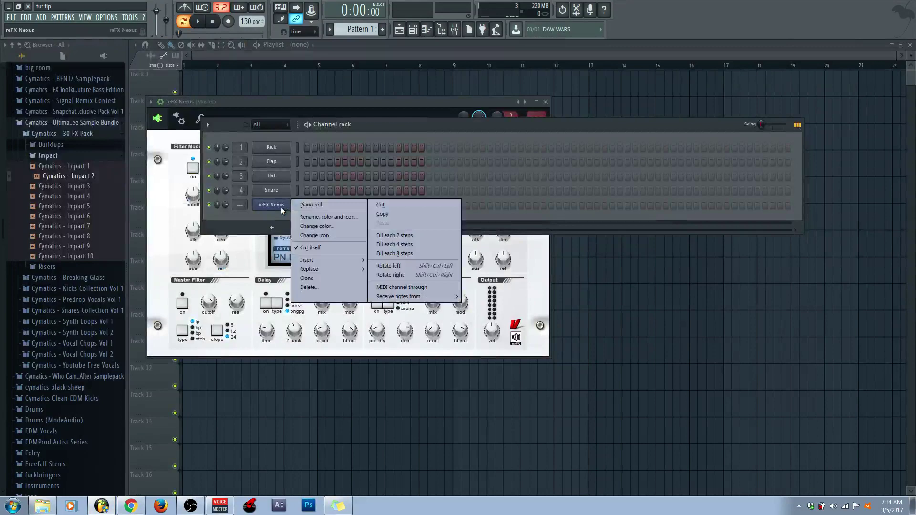
left_click(310, 205)
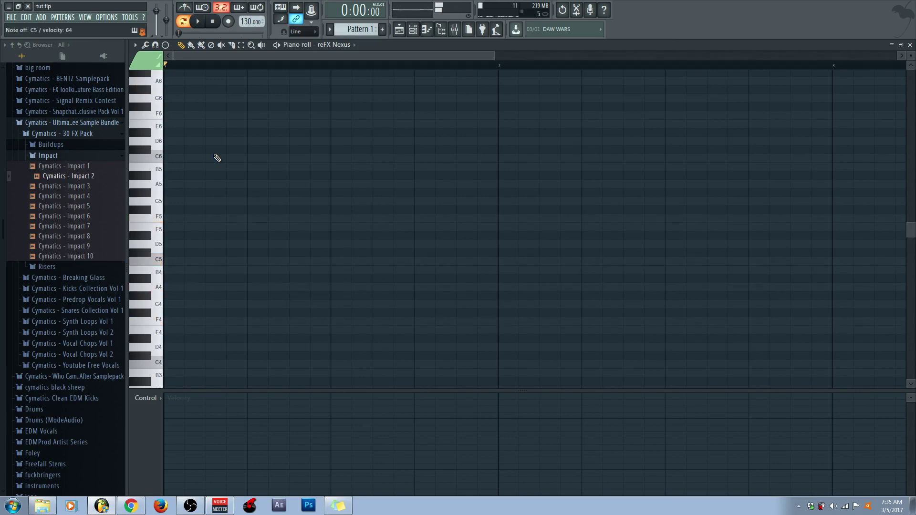
scroll(240, 119, "down", 2)
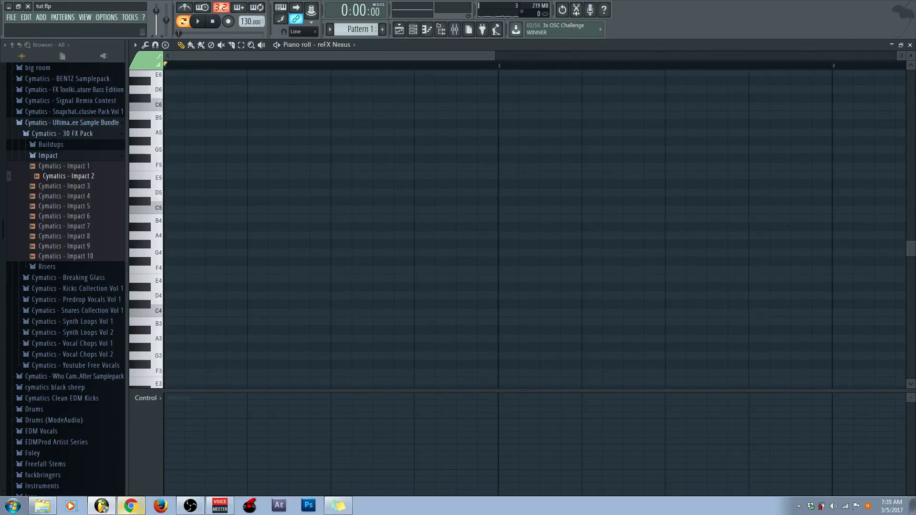
Highlight parts of the Four Chords of Pop title, scroll the article, then go to the circle of fifths results.
left_click(130, 505)
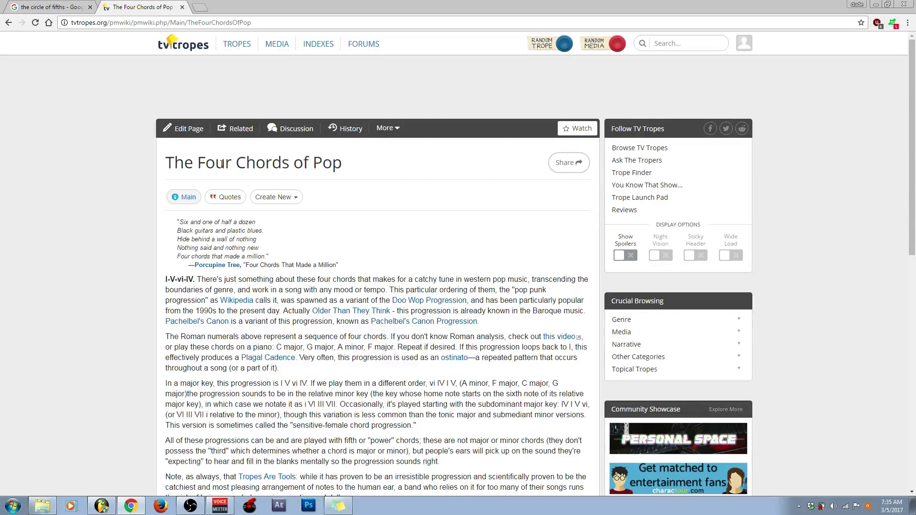
left_click_drag(221, 163, 257, 163)
left_click(287, 165)
left_click_drag(246, 166, 273, 167)
left_click(296, 165)
scroll(323, 289, "down", 1)
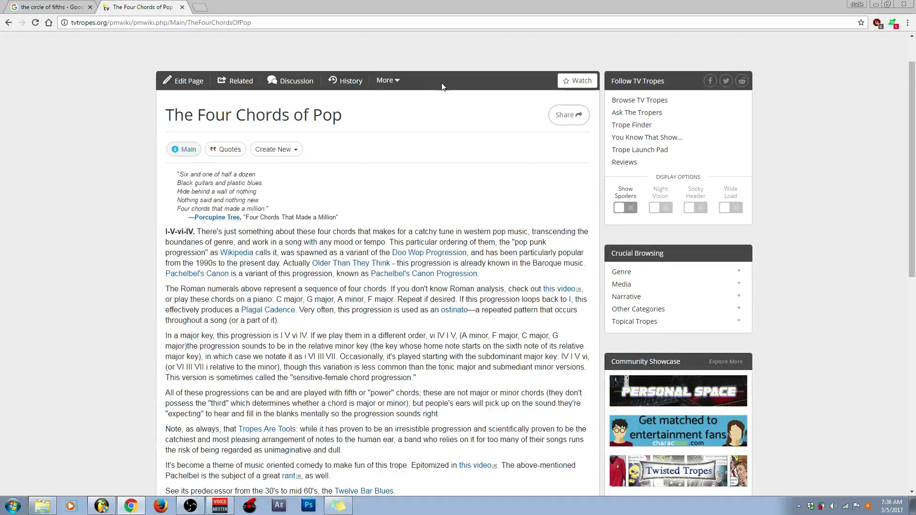
left_click(42, 5)
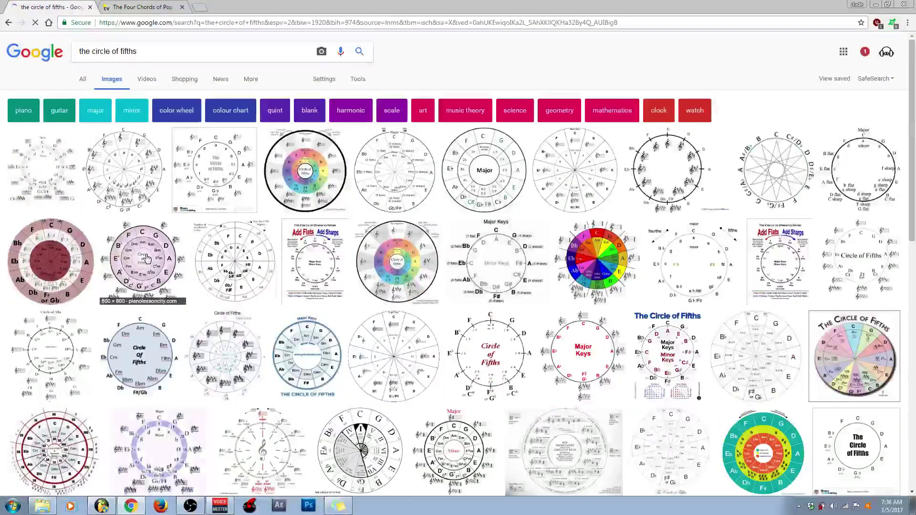
Enlarge the pink Circle of Fifths chart showing major keys and relative minors.
left_click(147, 259)
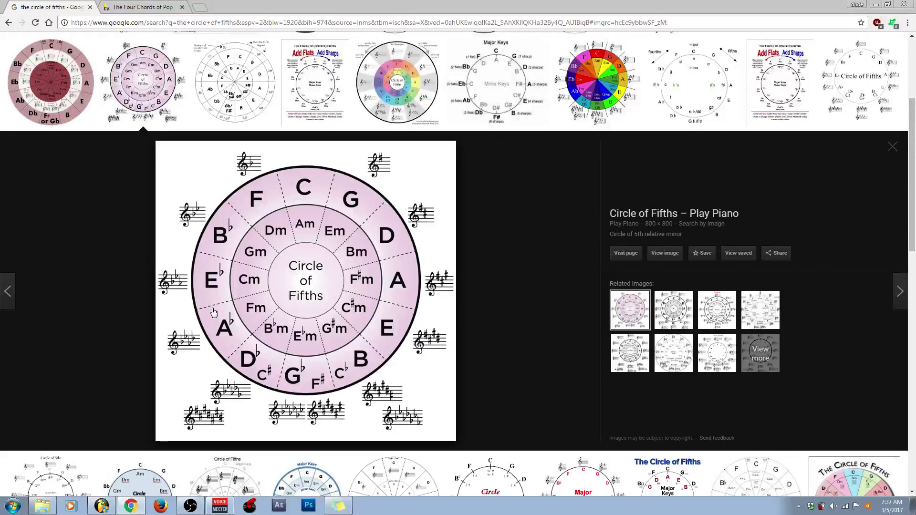
left_click(109, 507)
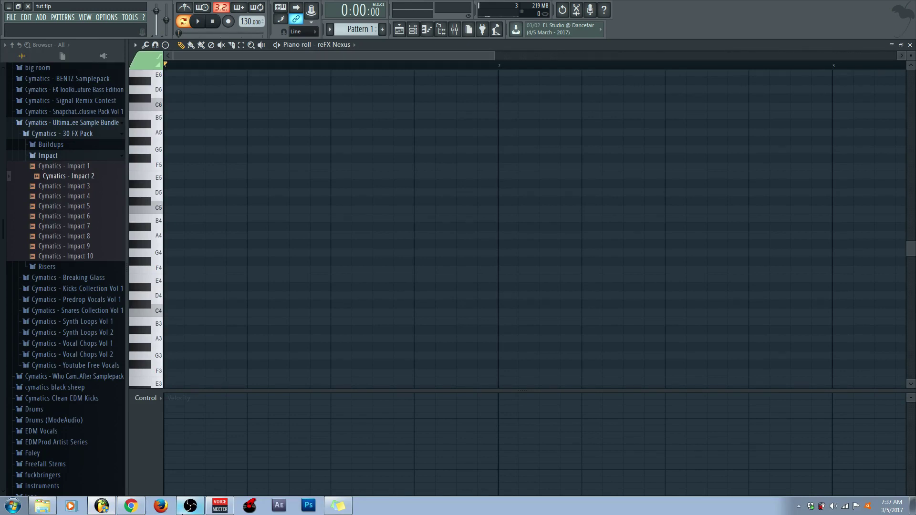
left_click(143, 310)
key("z")
key("x")
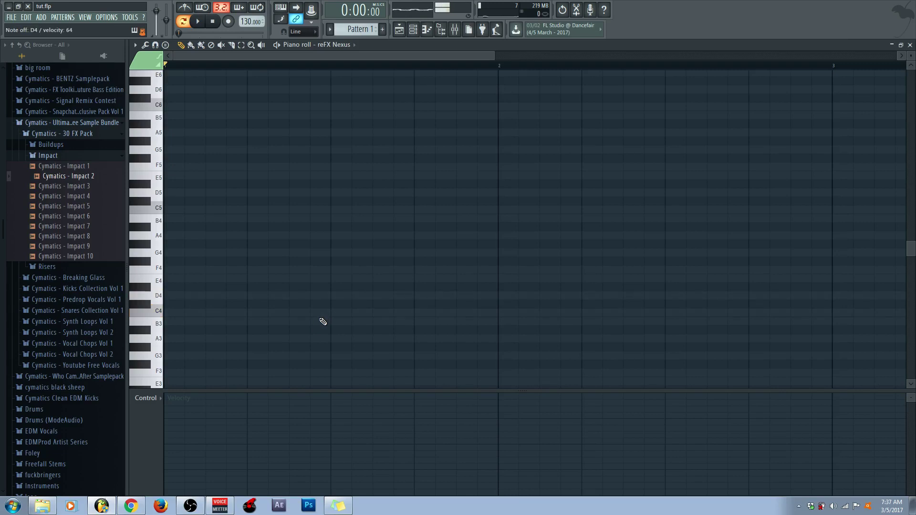
key("c")
key("v")
key("b")
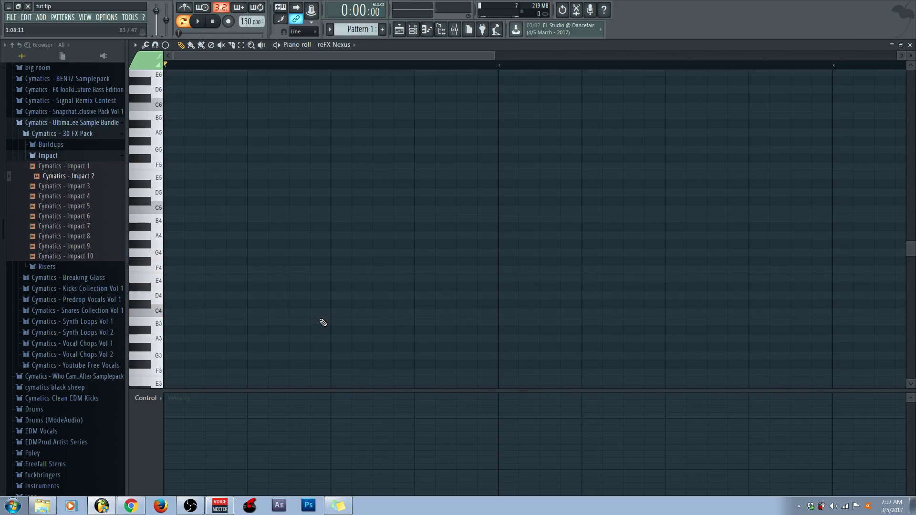
key("n")
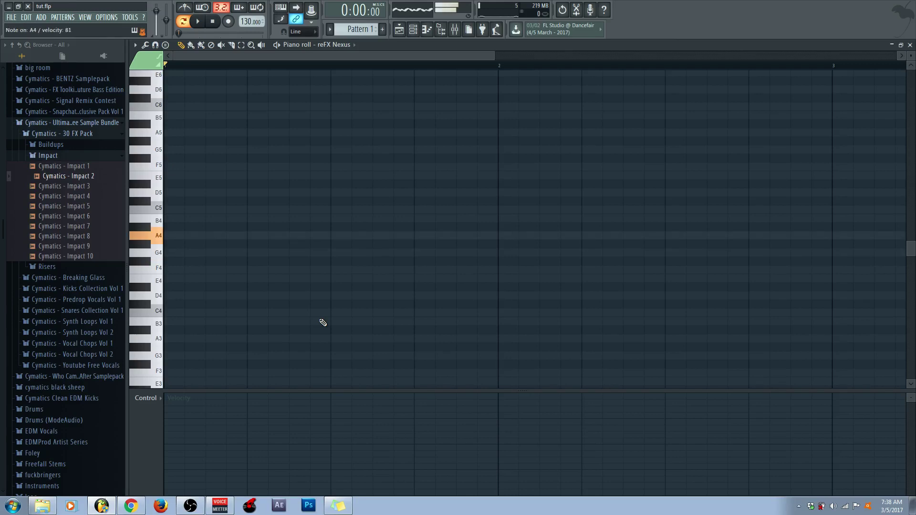
key("m")
key("comma")
key("period")
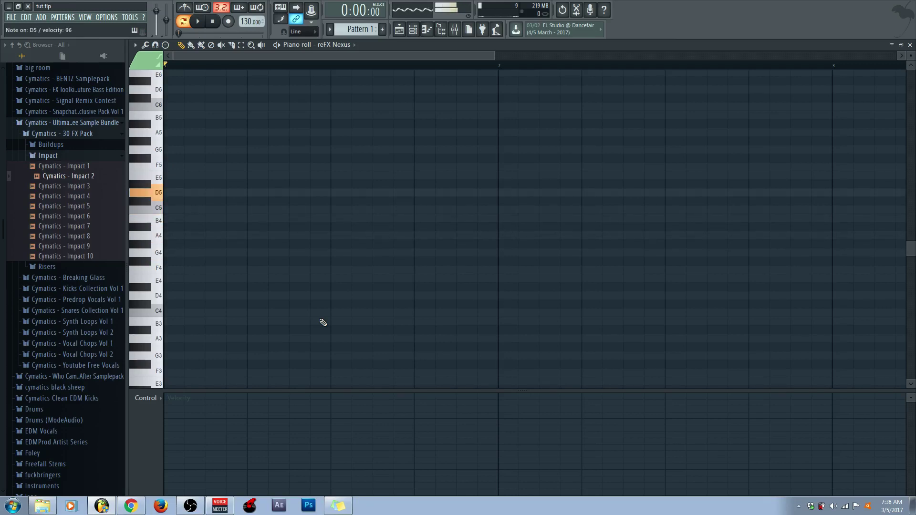
key("period")
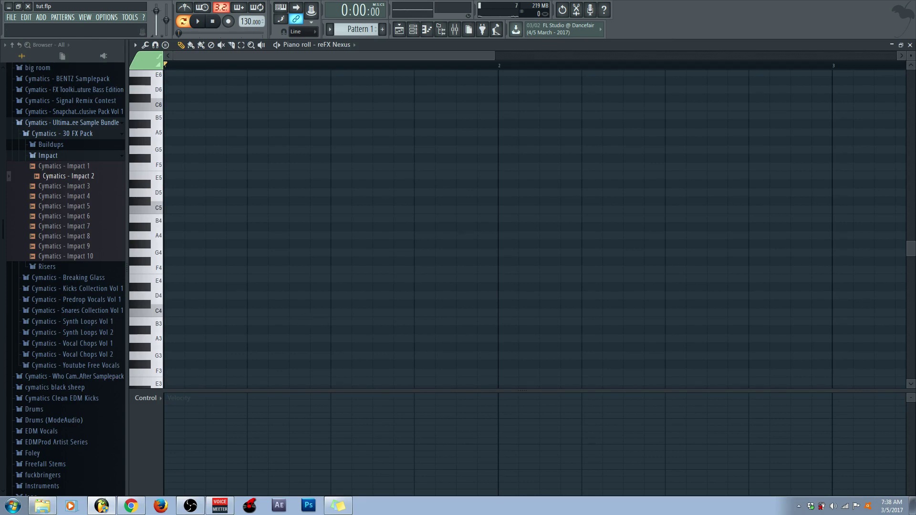
left_click(133, 507)
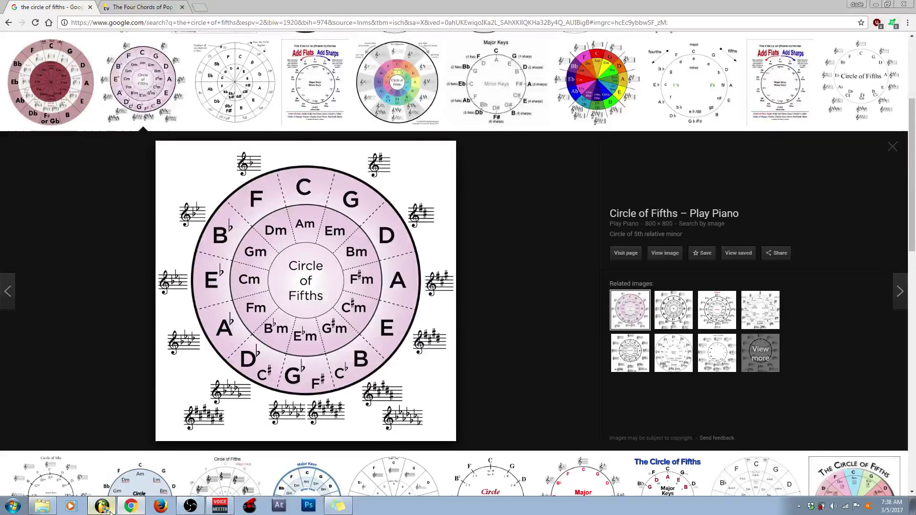
key("alt+Tab")
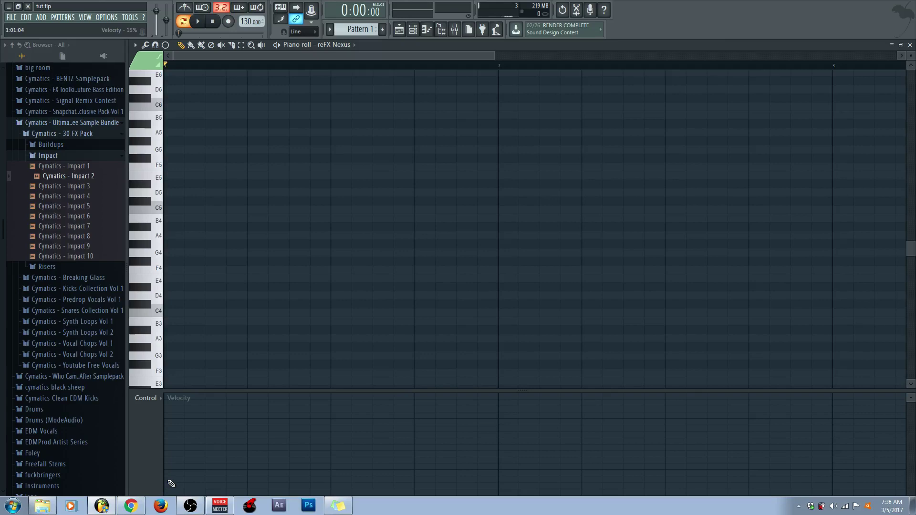
key("n")
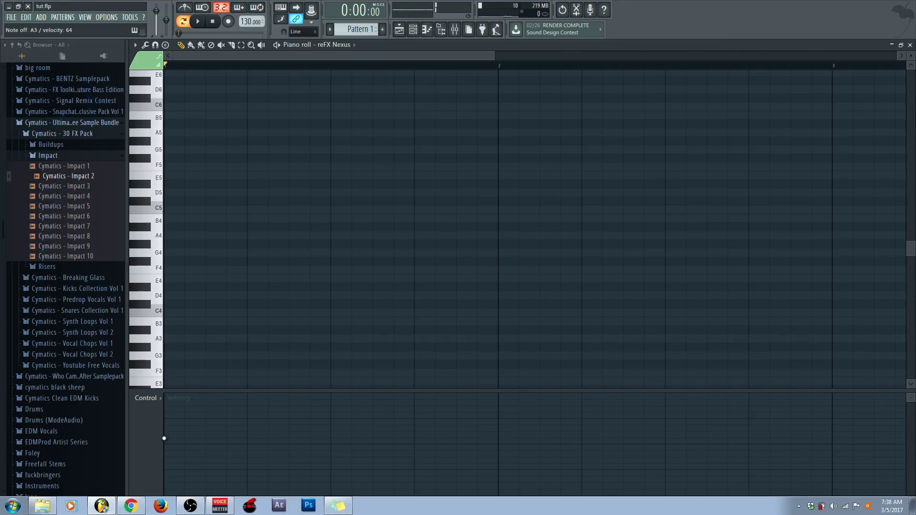
key("m")
key("comma")
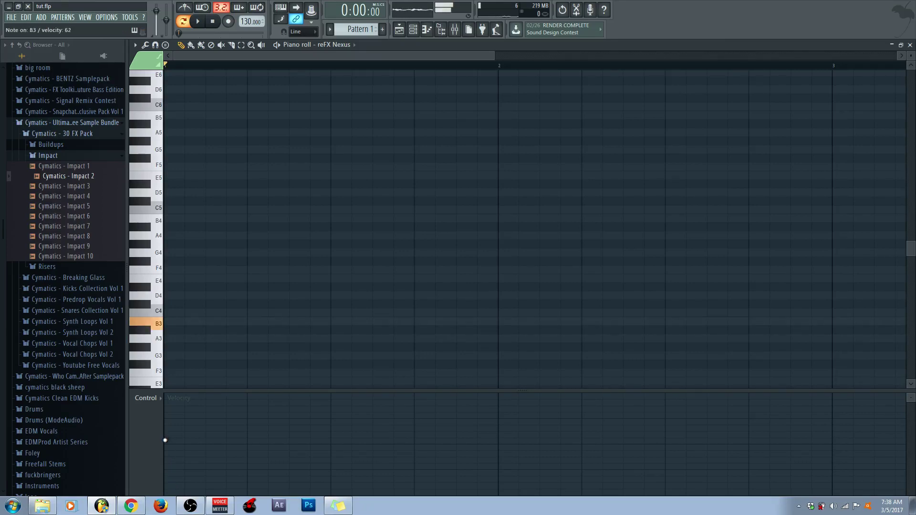
key("period")
key("slash")
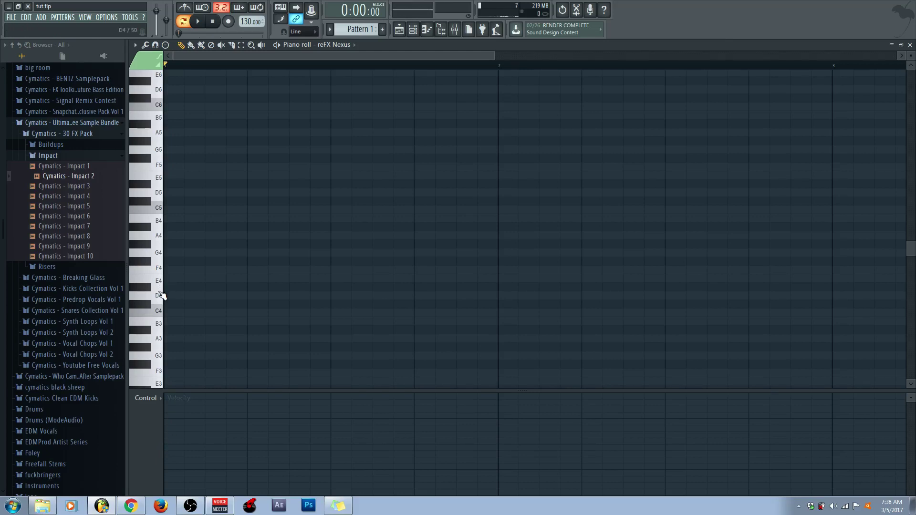
key("r")
key("u")
left_click(132, 508)
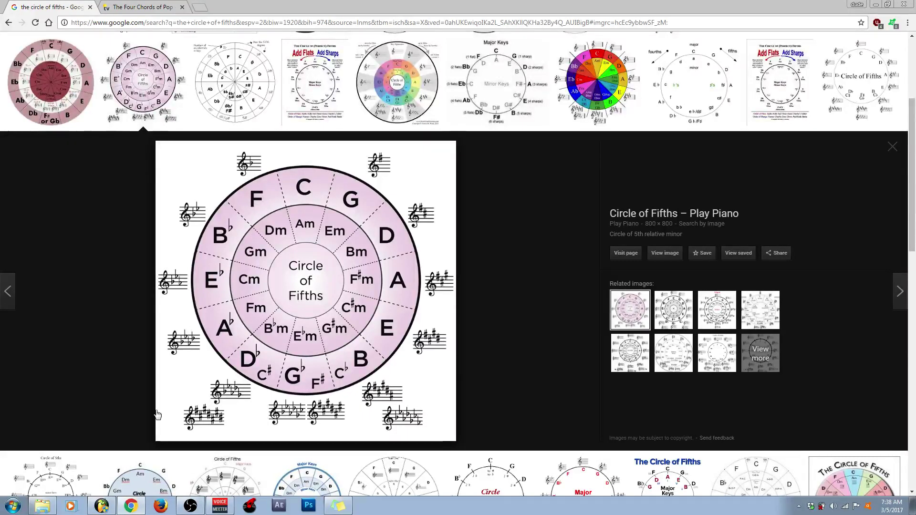
Back in FL Studio, play the descending run C5, B4, A4, G4, F4, D#4, D4, A#3.
left_click(101, 505)
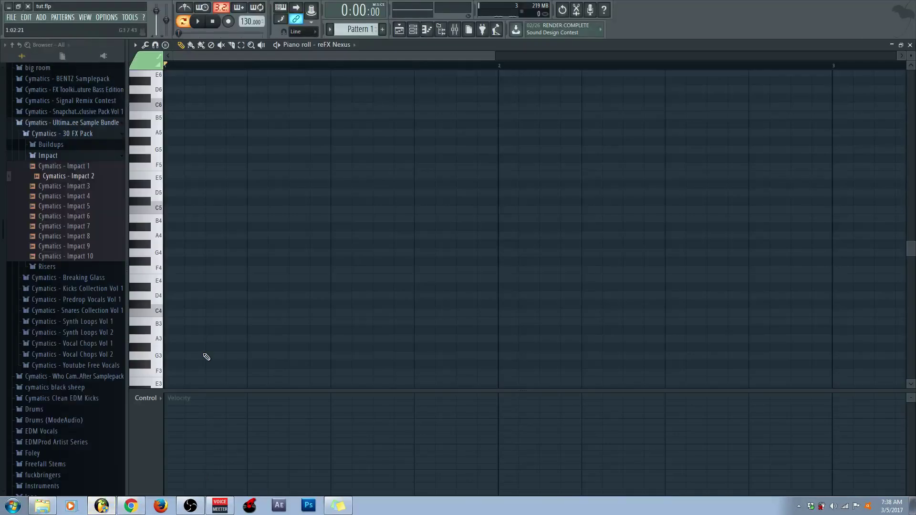
key("z")
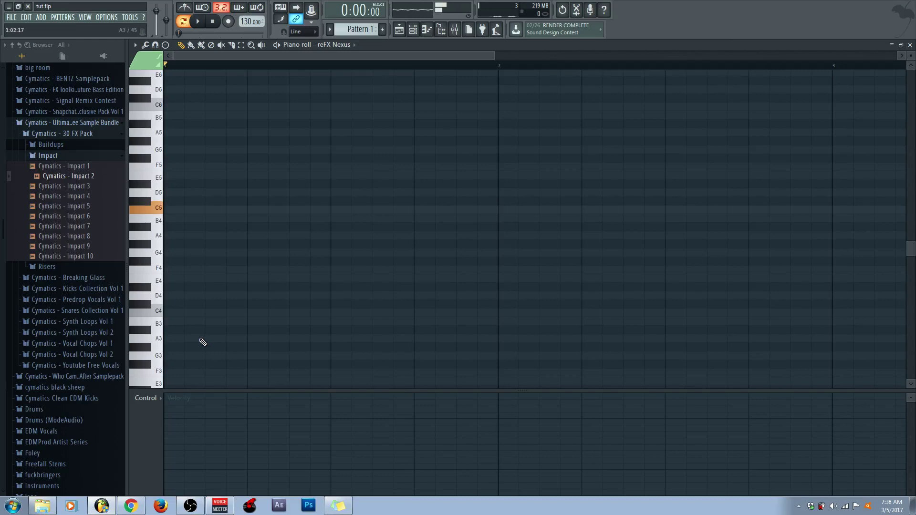
key("m")
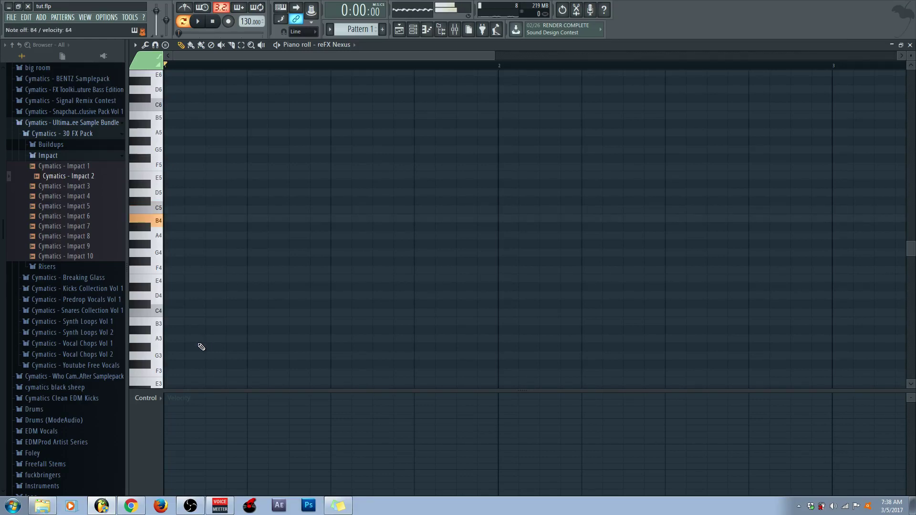
key("n")
key("b")
key("v")
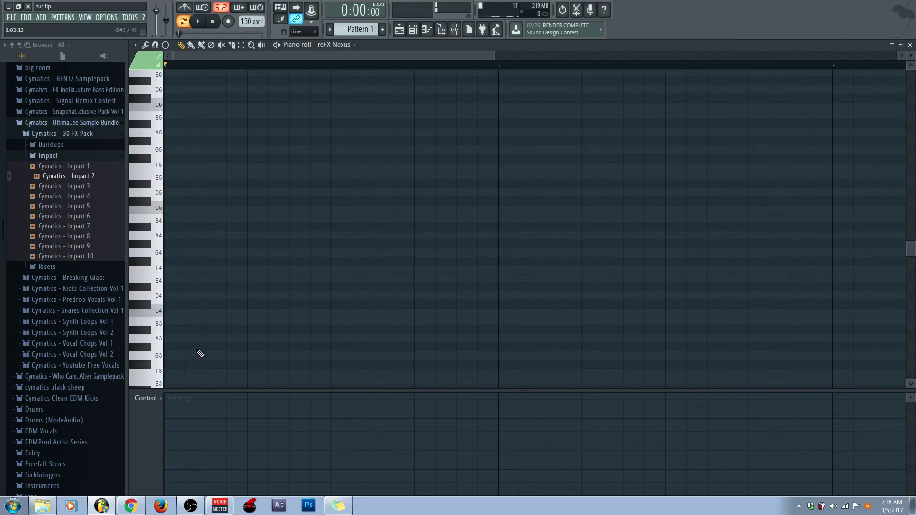
key("v")
key("r")
key("3")
key("w")
key("j")
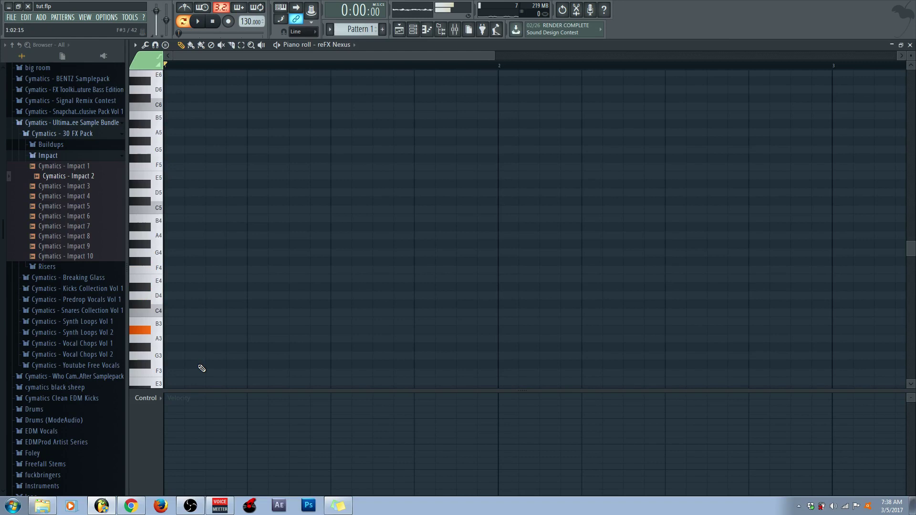
key("j")
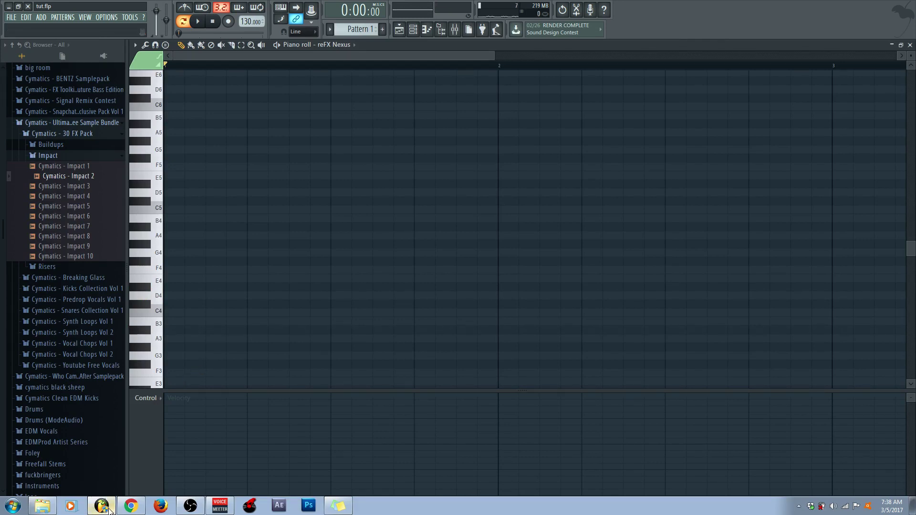
Return to the enlarged 'Circle of Fifths – Play Piano' chart in Chrome.
left_click(130, 506)
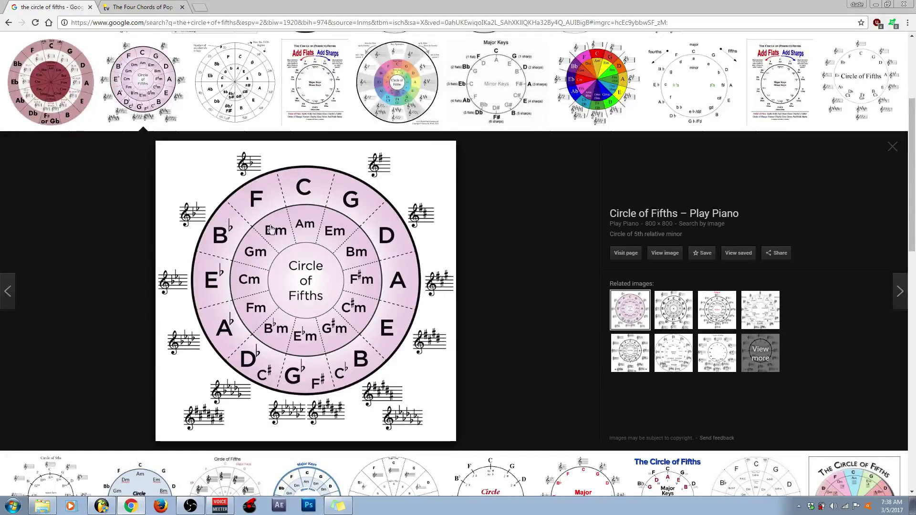